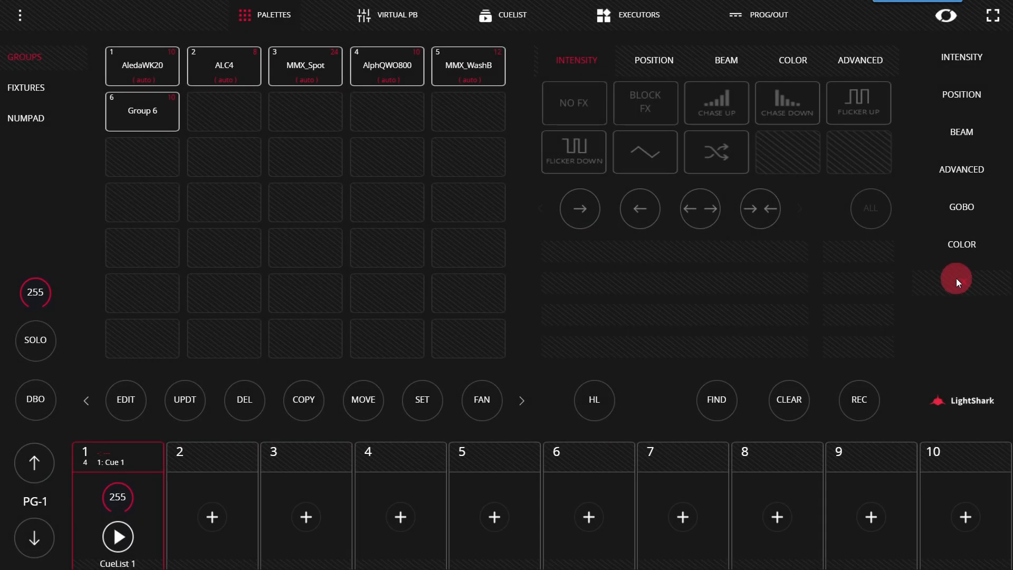
Step: Apply the Chase Up intensity effect to the AledaWK20 group and set the group's dimmer intensity to 0
left_click(155, 73)
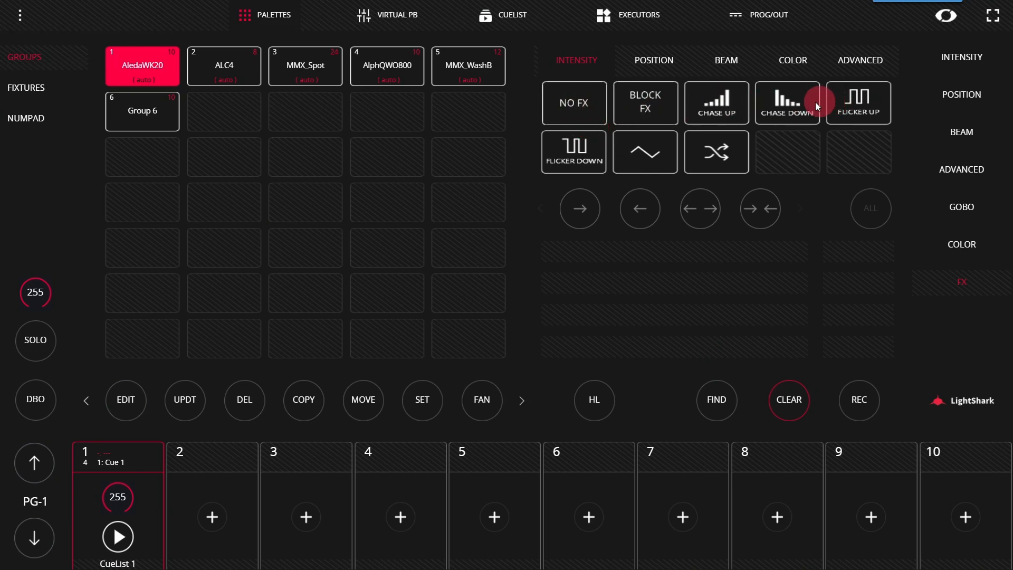
left_click(723, 107)
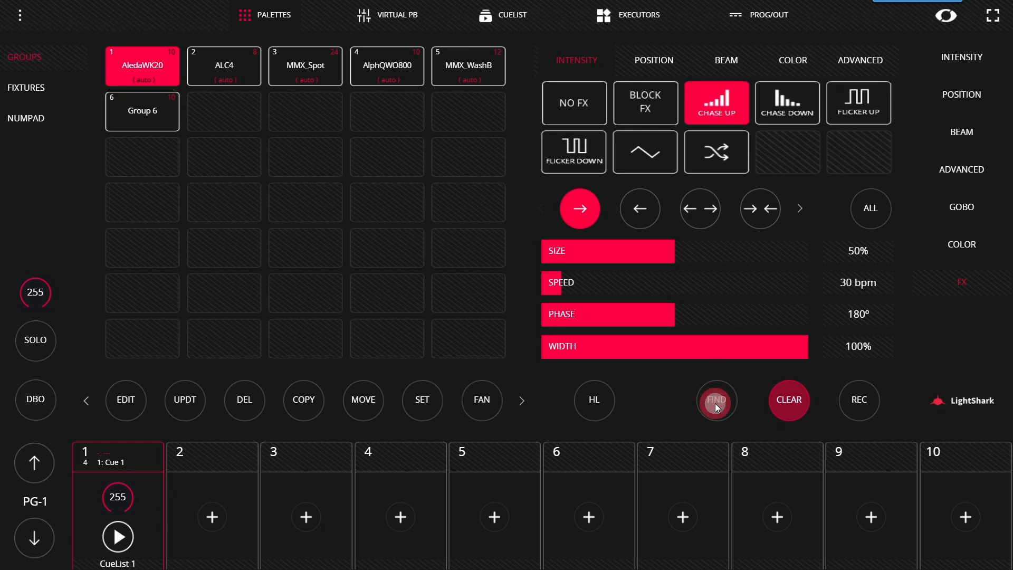
left_click(948, 59)
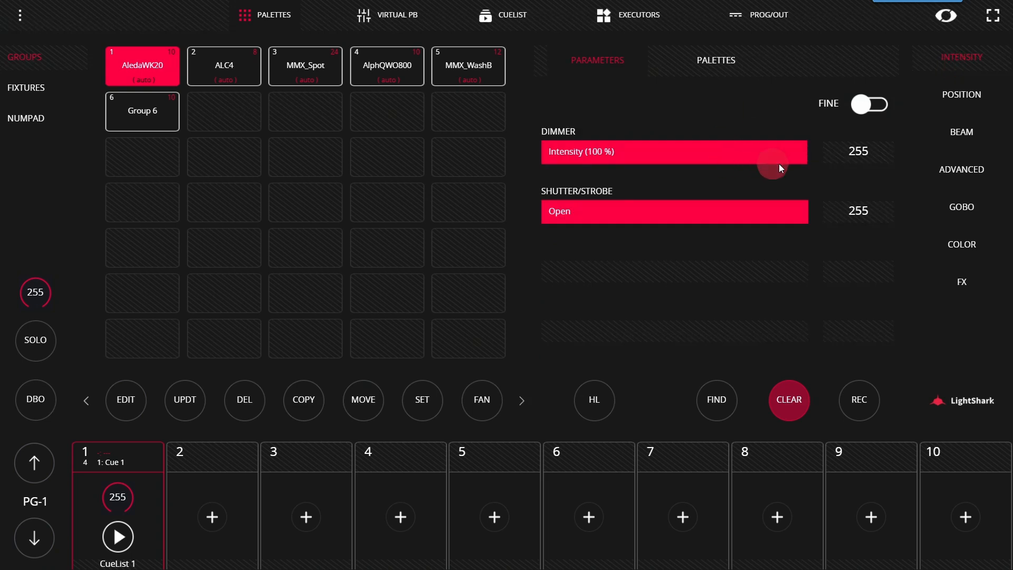
left_click_drag(779, 164, 249, 156)
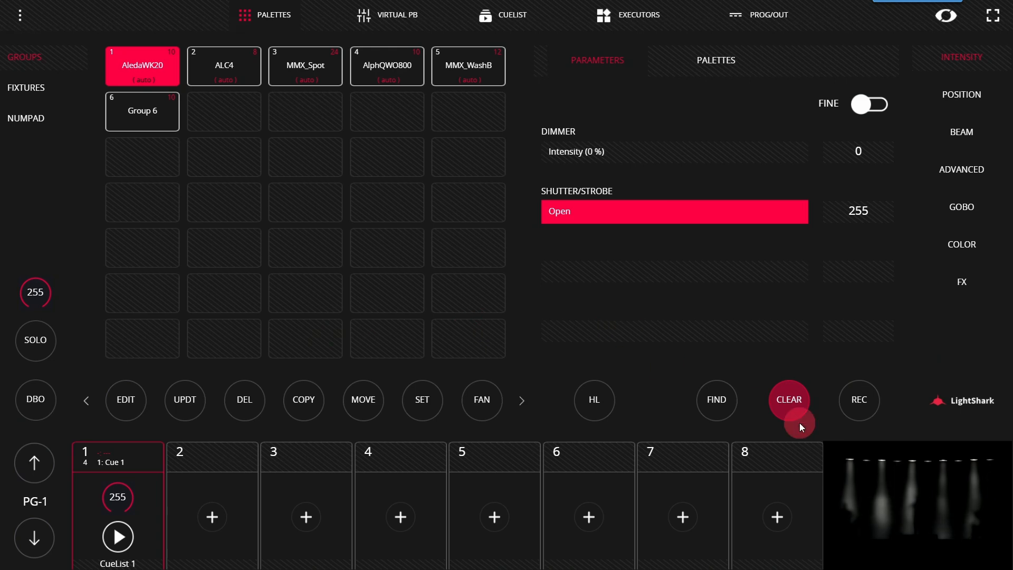
Step: Try the Chase Down, Flicker Up, Flicker Down and wave intensity effects on the group, and reapply Chase Up
left_click(962, 285)
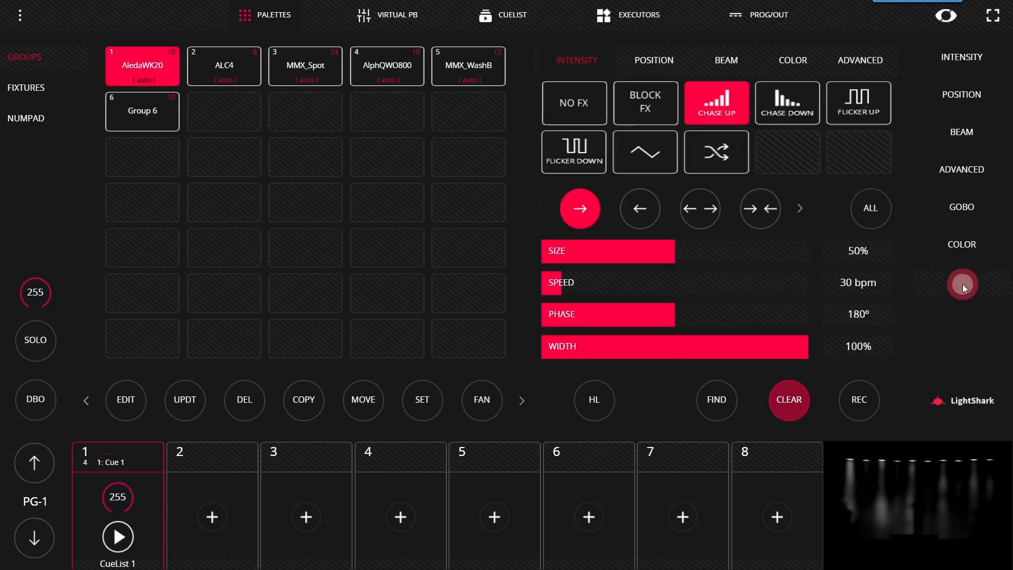
left_click(790, 99)
left_click(861, 110)
left_click(570, 158)
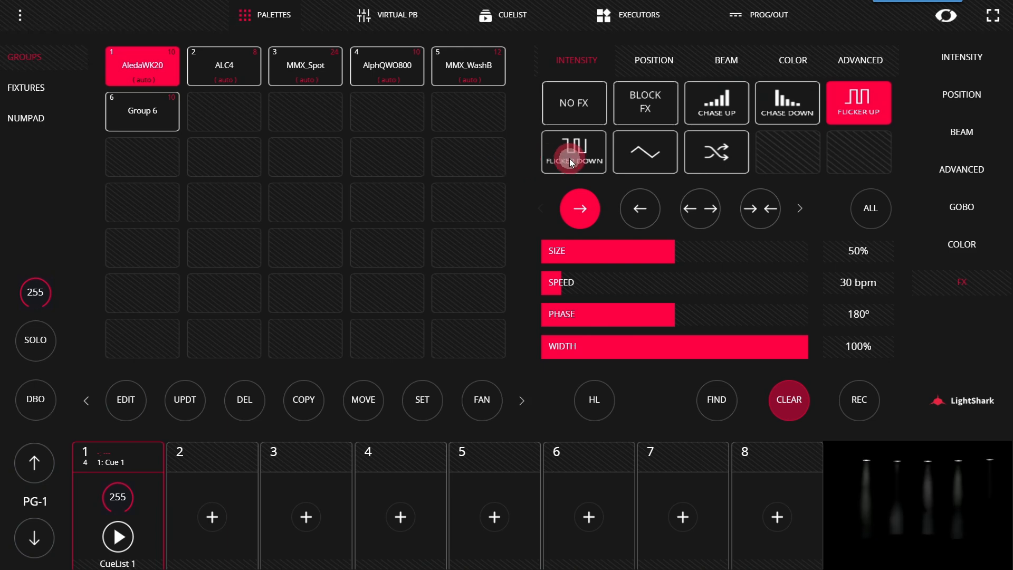
left_click(635, 158)
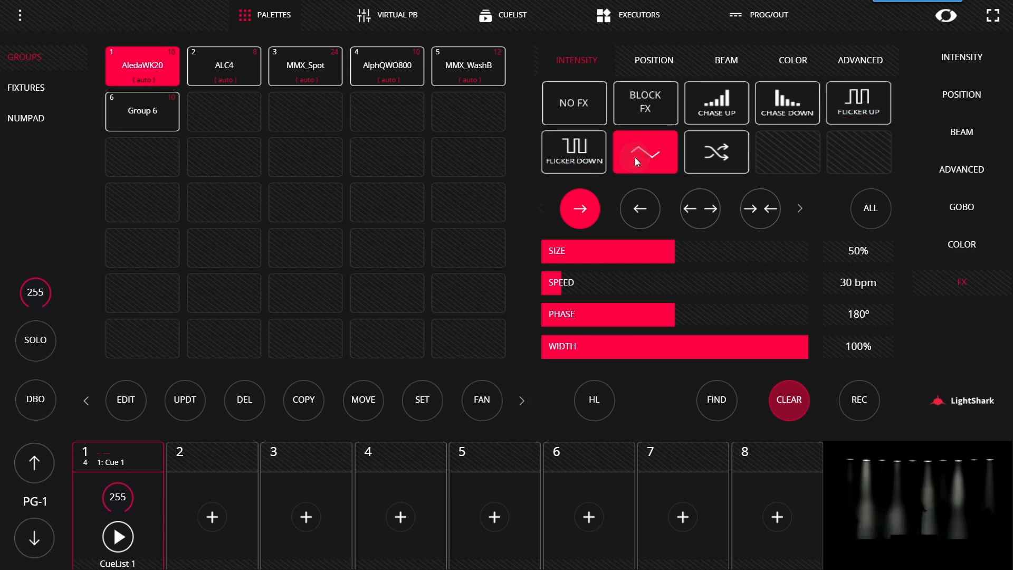
left_click(741, 113)
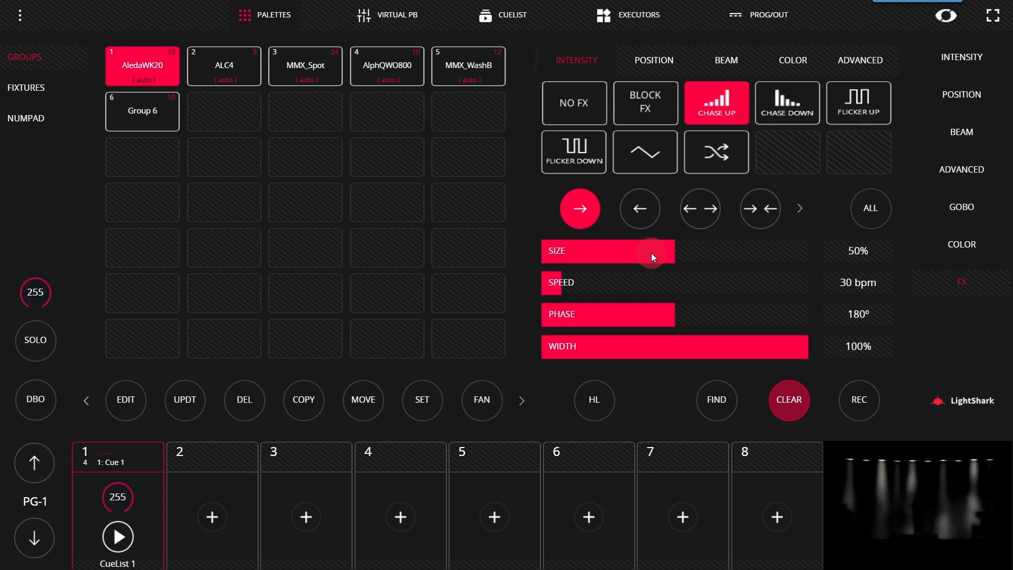
Step: Try different sizes for the Chase Up effect and set its size to 100%
left_click_drag(652, 253, 944, 274)
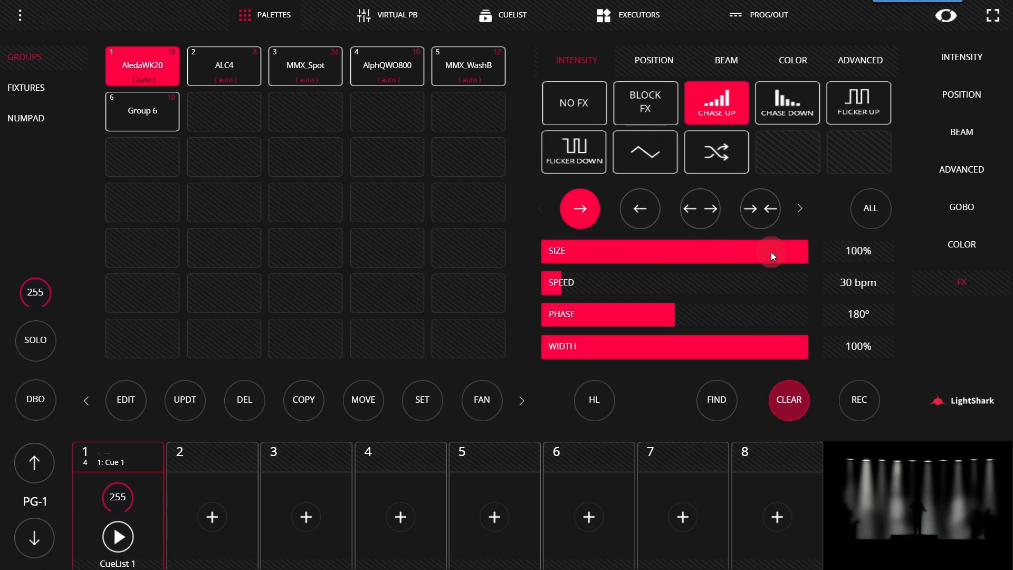
left_click_drag(771, 252, 325, 235)
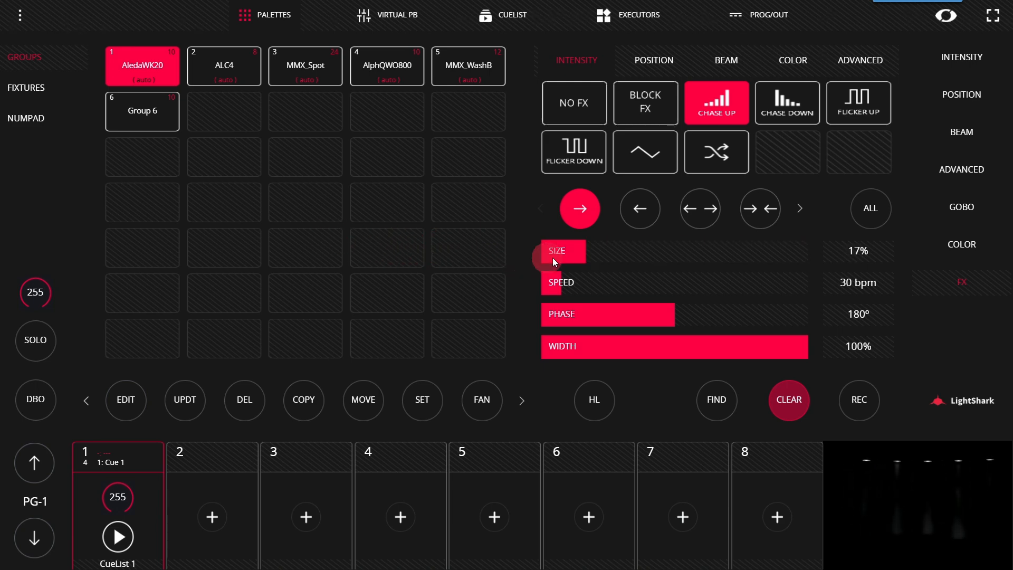
left_click_drag(561, 257, 1003, 301)
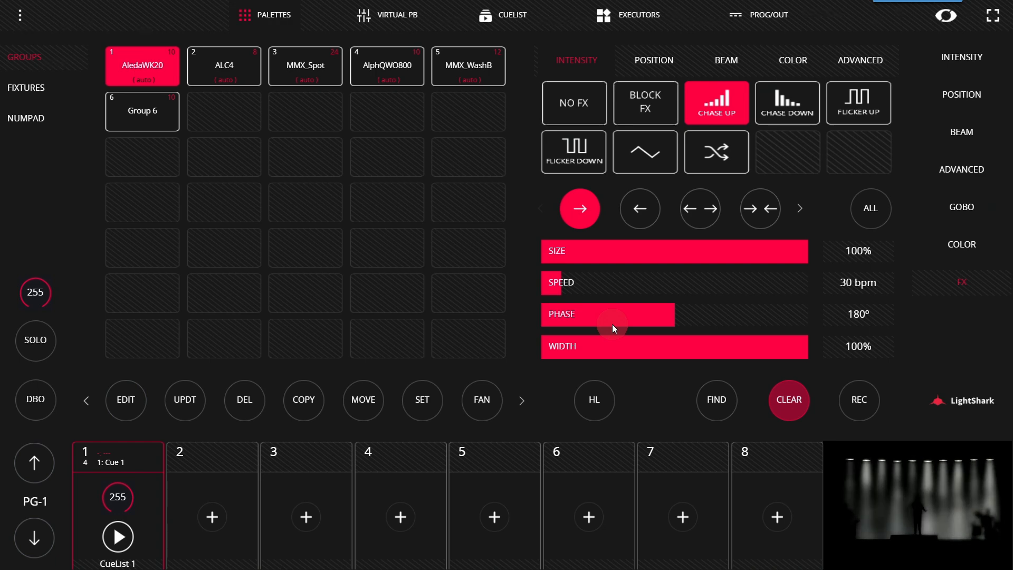
Step: Try phase values such as 72º, 269º and 103º for the Chase Up effect and set its phase to 90º
left_click_drag(612, 324, 474, 321)
left_click_drag(539, 295, 563, 322)
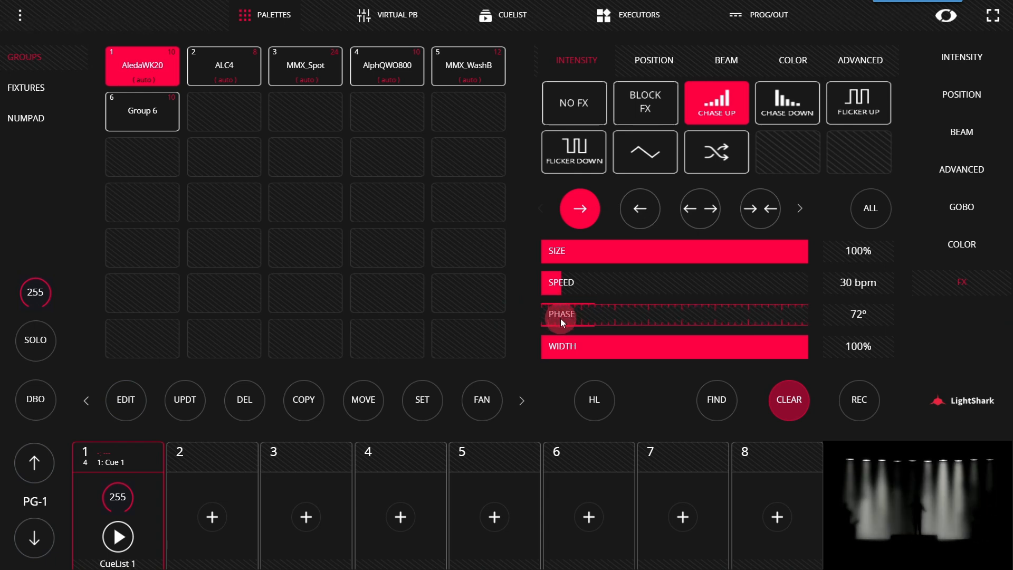
left_click_drag(561, 319, 586, 321)
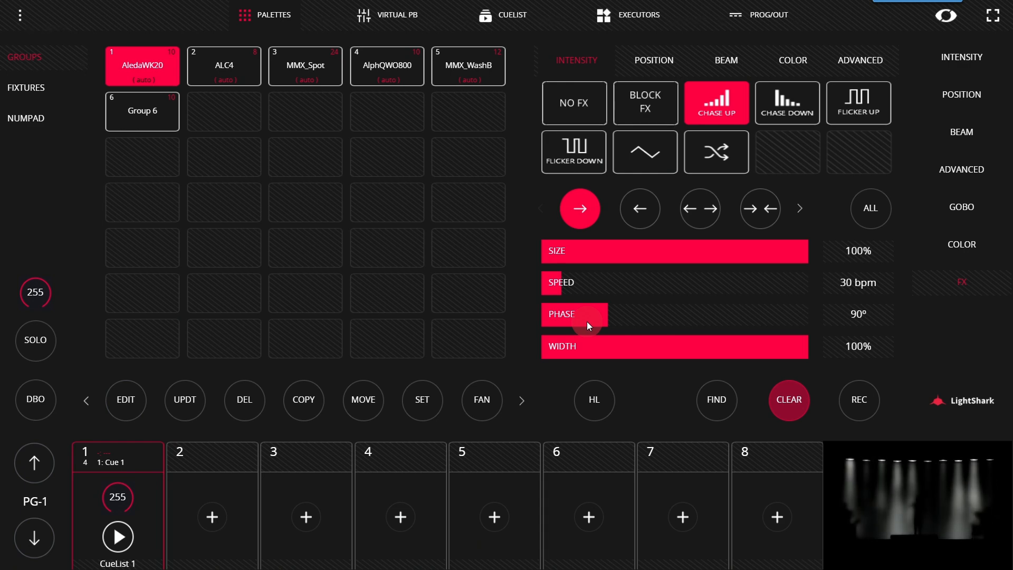
left_click_drag(587, 322, 825, 335)
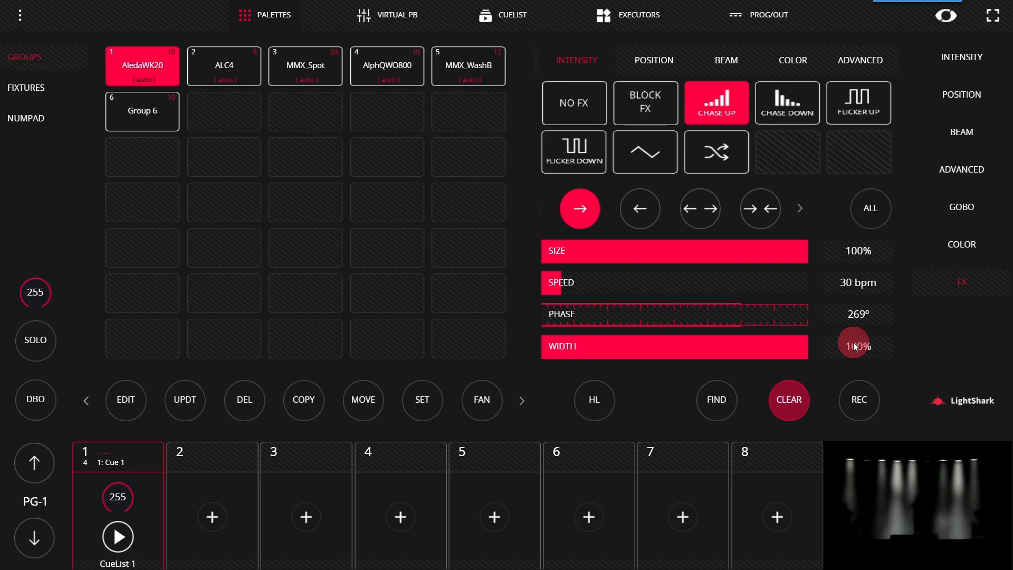
left_click_drag(659, 324, 610, 333)
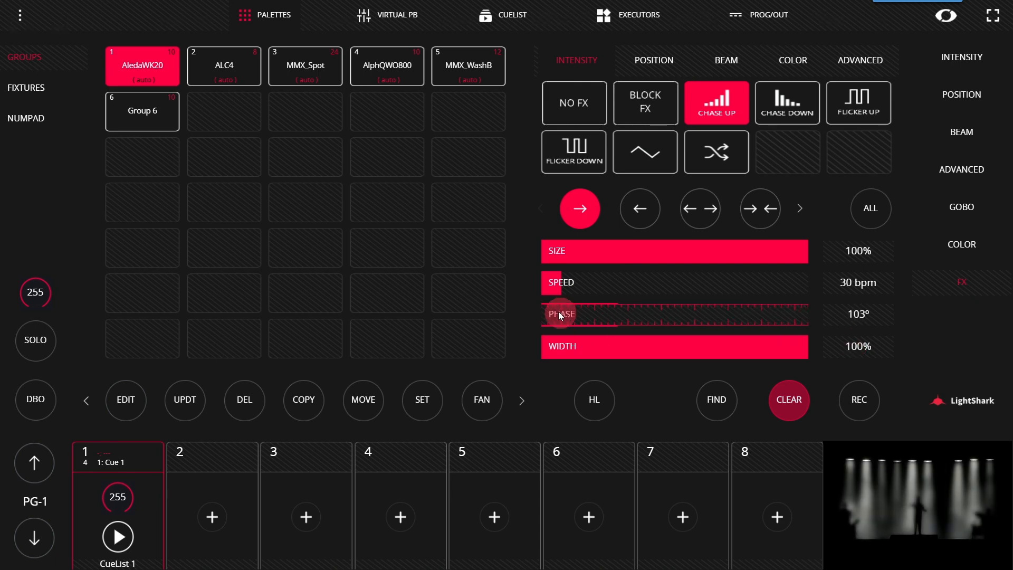
left_click_drag(591, 298, 592, 301)
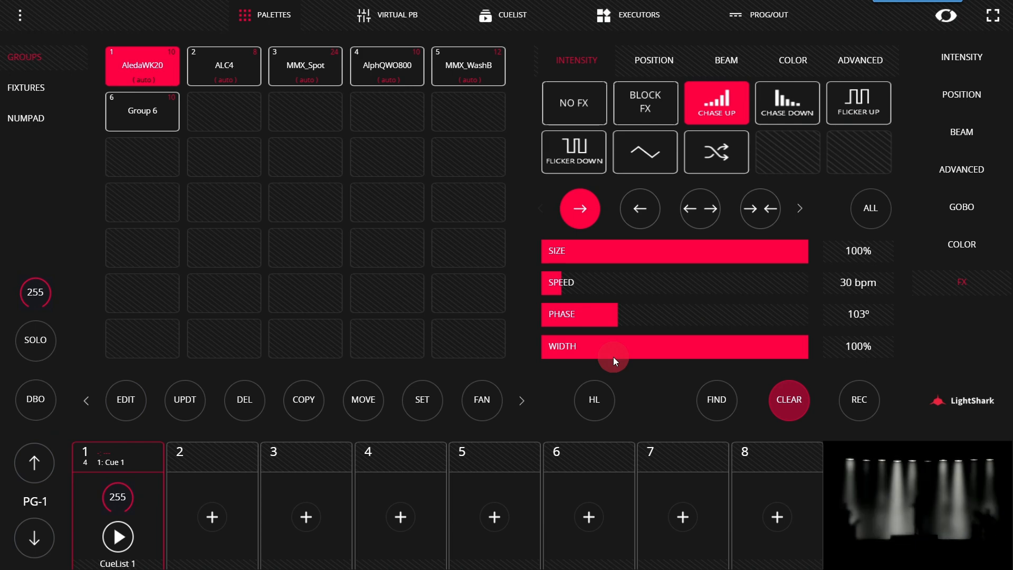
left_click_drag(591, 326, 571, 324)
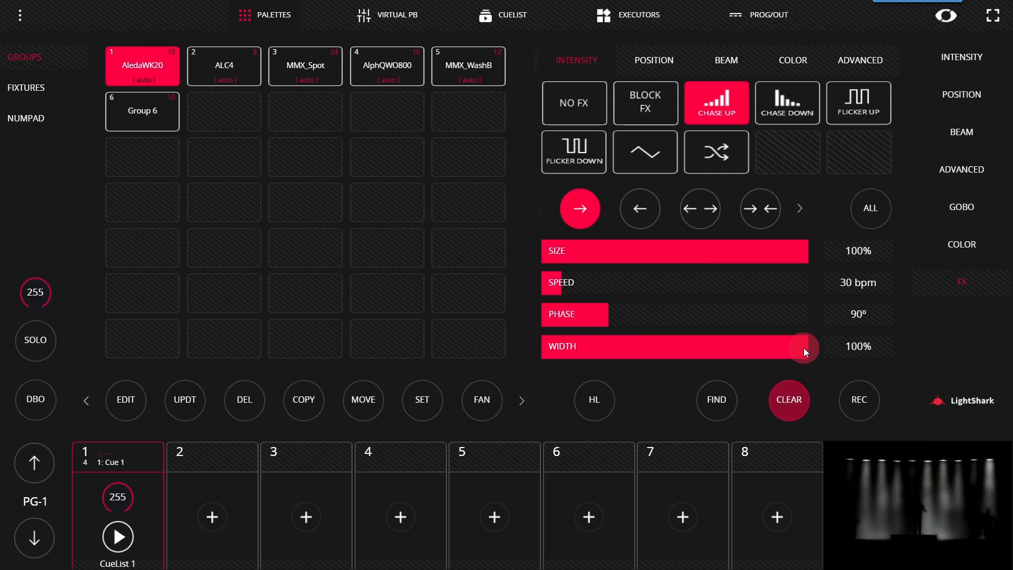
Step: Try narrowing the Chase Up effect's width to 46%, 16% and 5%, and restore it to 100%
left_click_drag(803, 347, 515, 352)
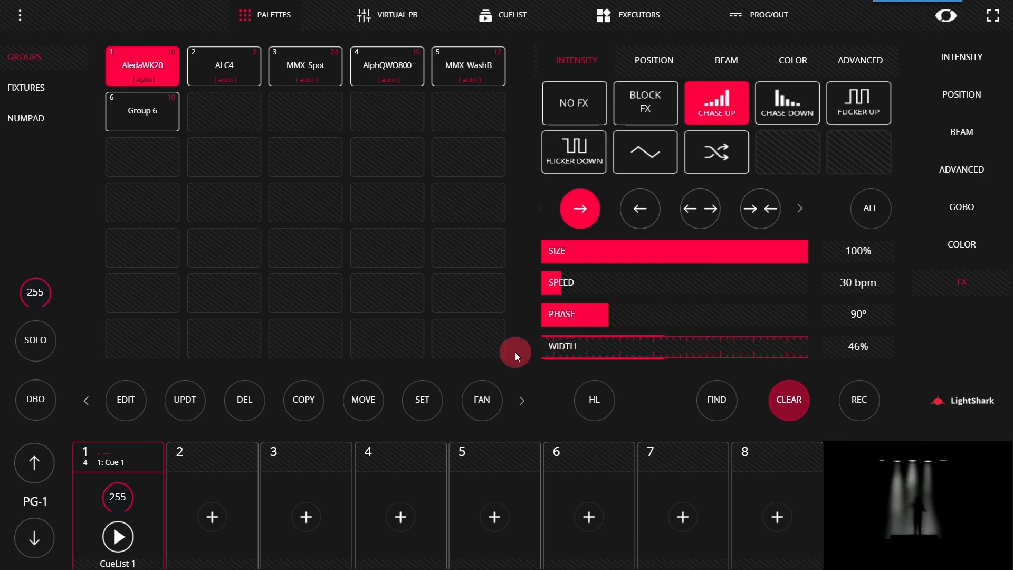
left_click_drag(604, 347, 475, 356)
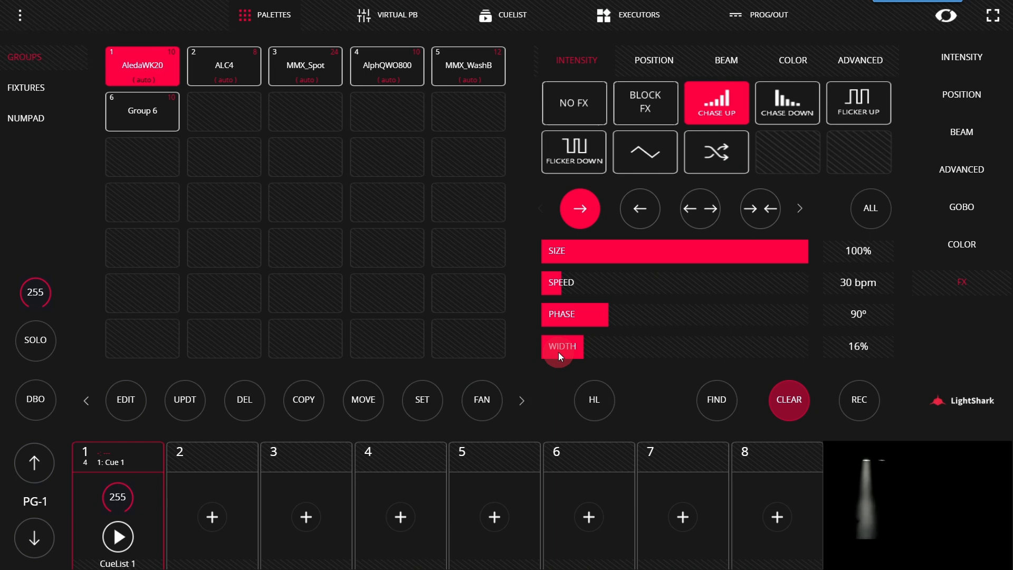
left_click_drag(558, 352, 503, 350)
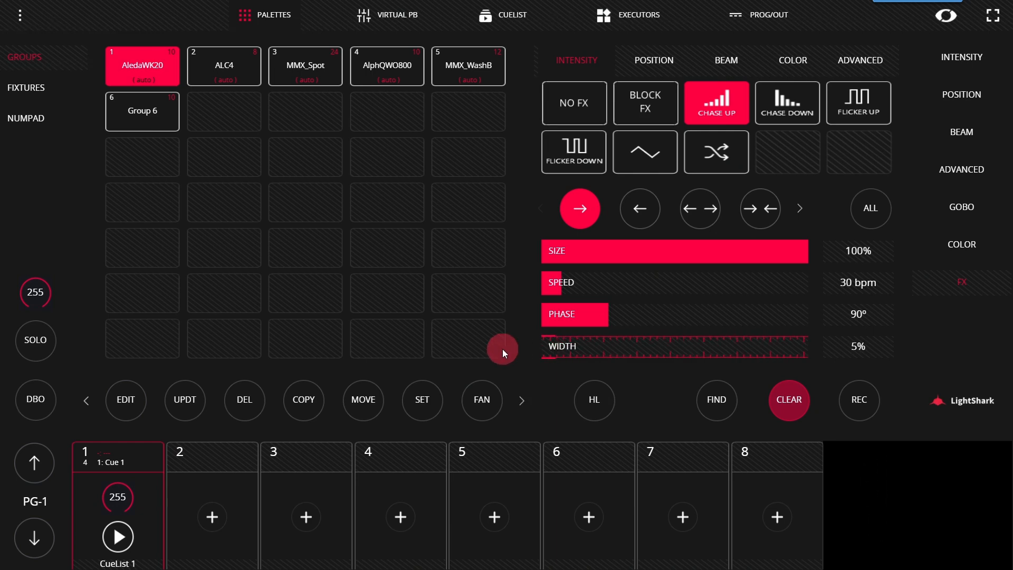
left_click_drag(503, 349, 762, 349)
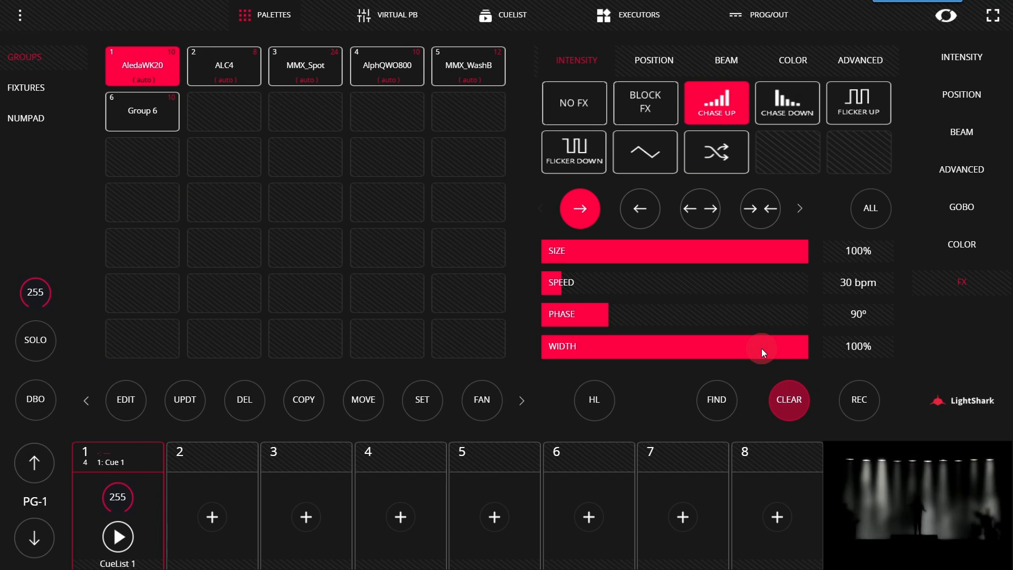
Step: Try the leftward, outward and inward directions for the Chase Up effect
left_click(761, 211)
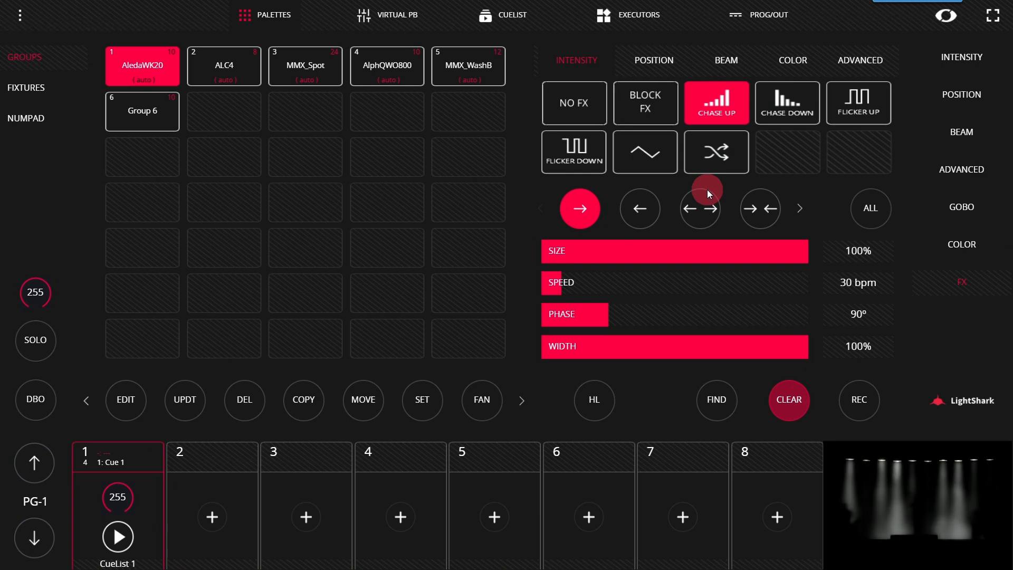
left_click(65, 67)
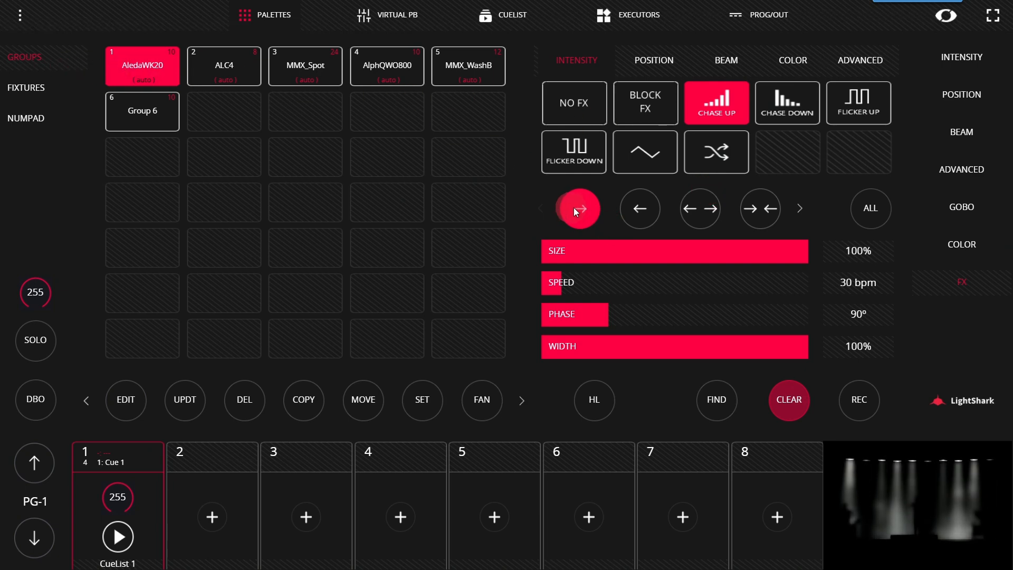
left_click(637, 211)
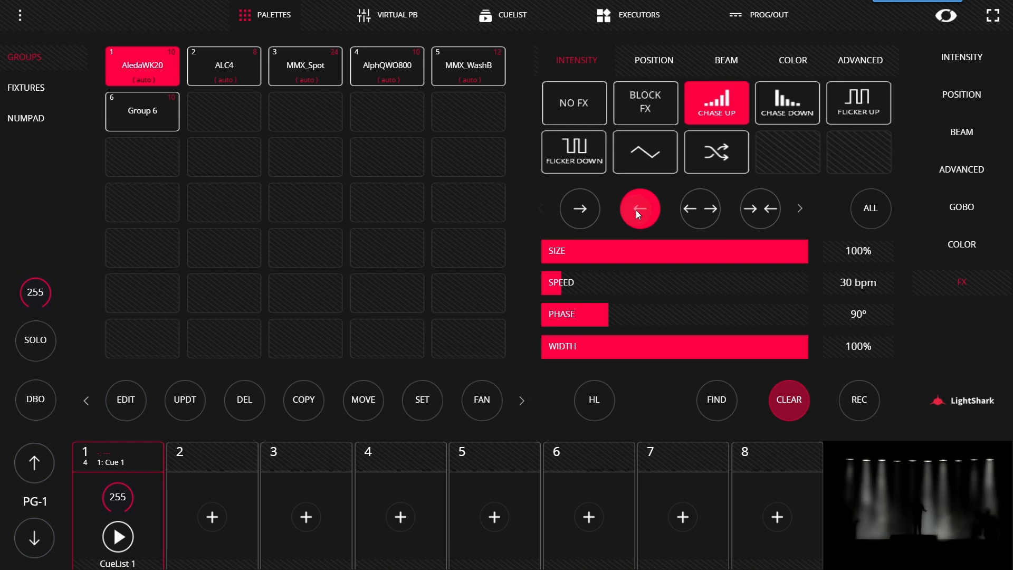
left_click(688, 209)
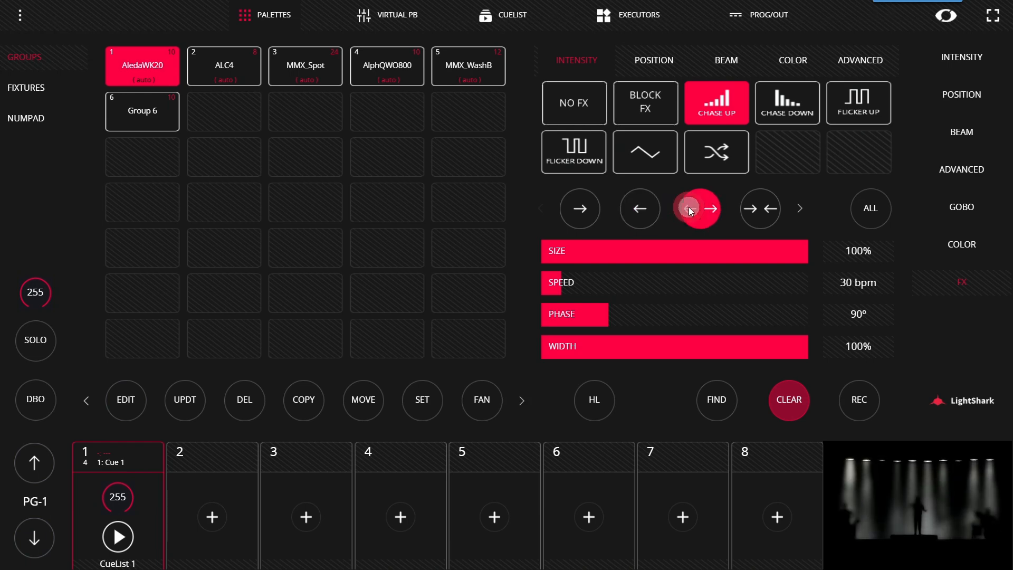
left_click(761, 206)
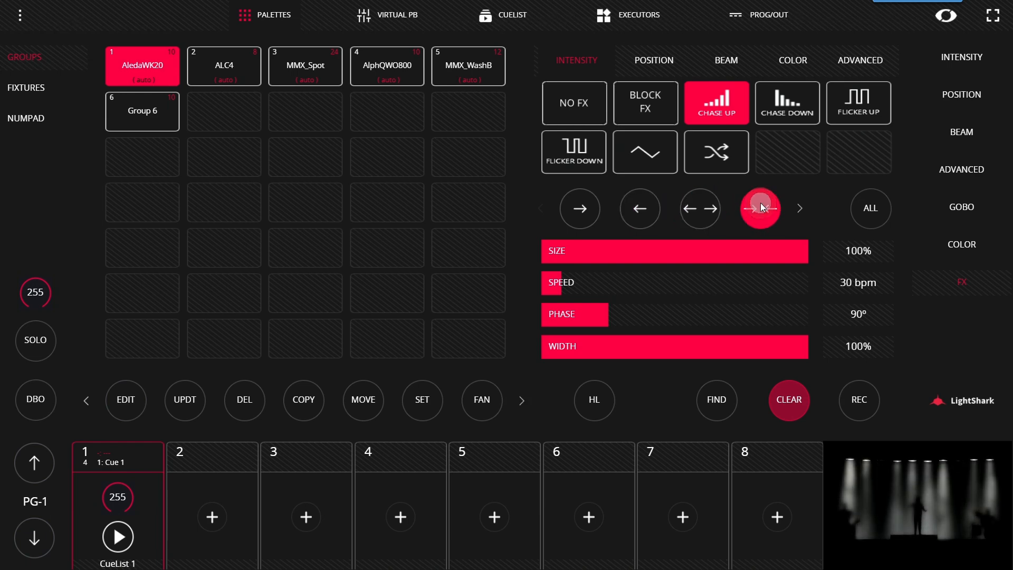
Step: Open the full list of FX directions and try the four-arrow converging, rightward and leftward directions
left_click(874, 209)
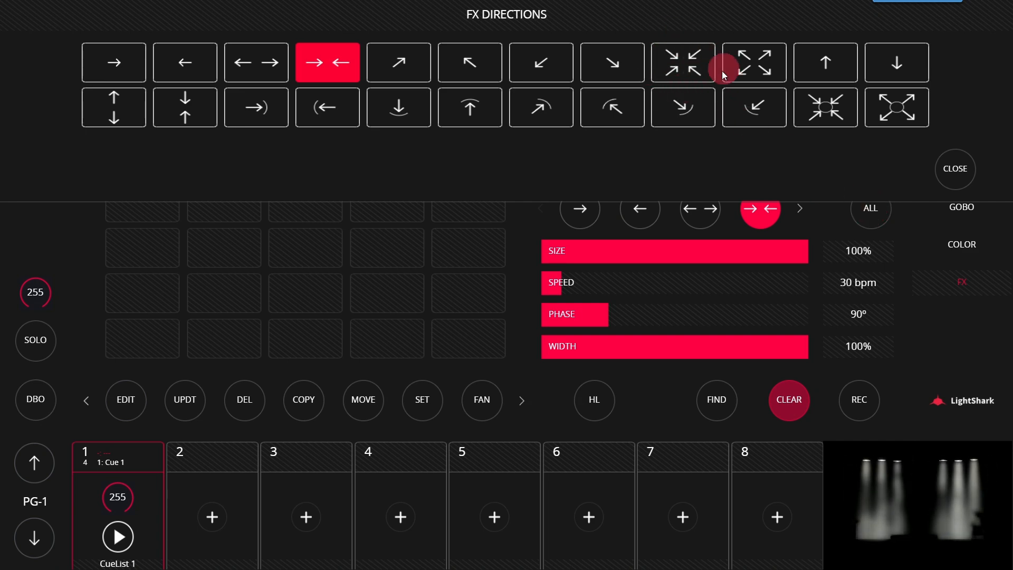
left_click(662, 60)
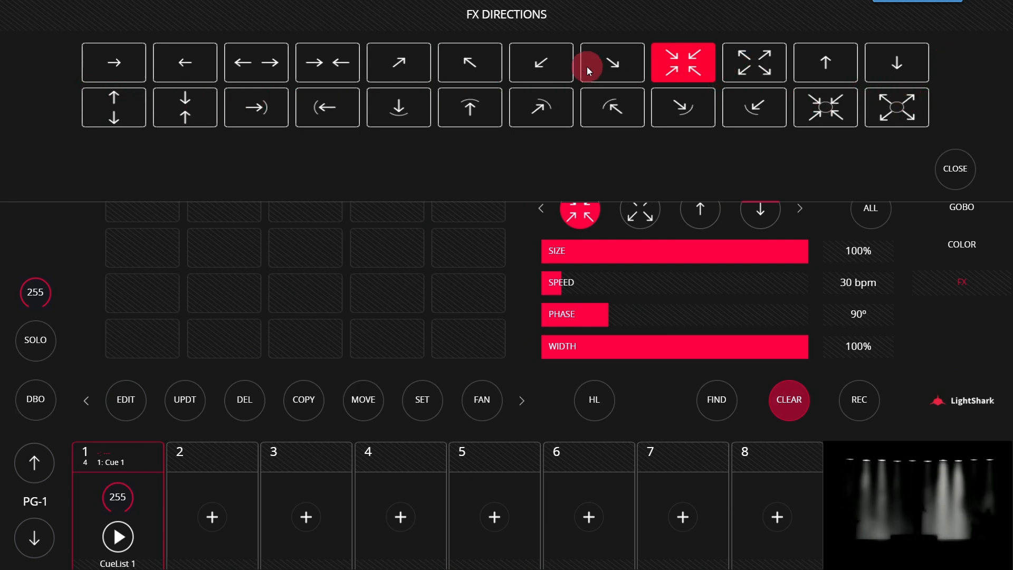
left_click(126, 71)
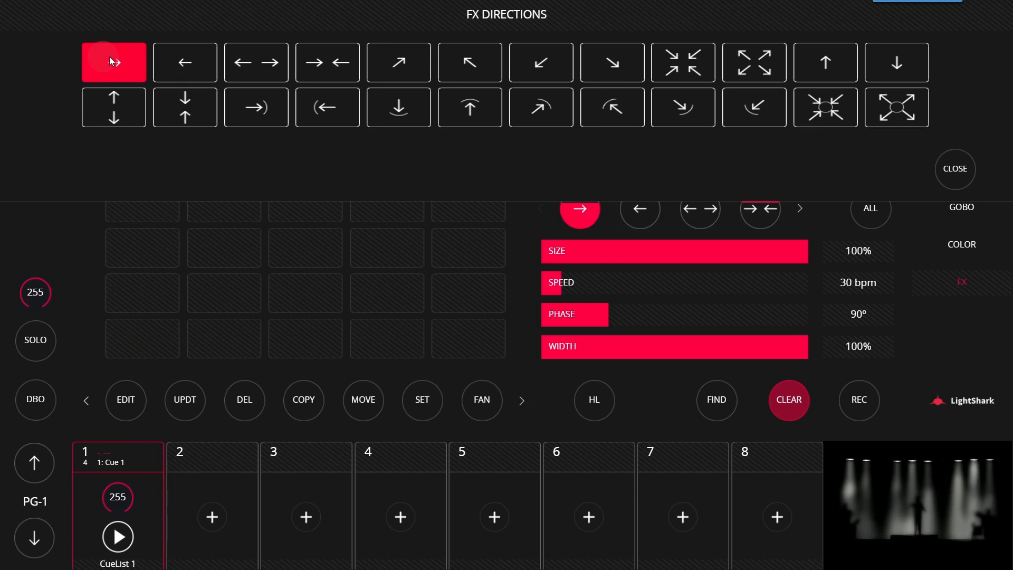
left_click(188, 60)
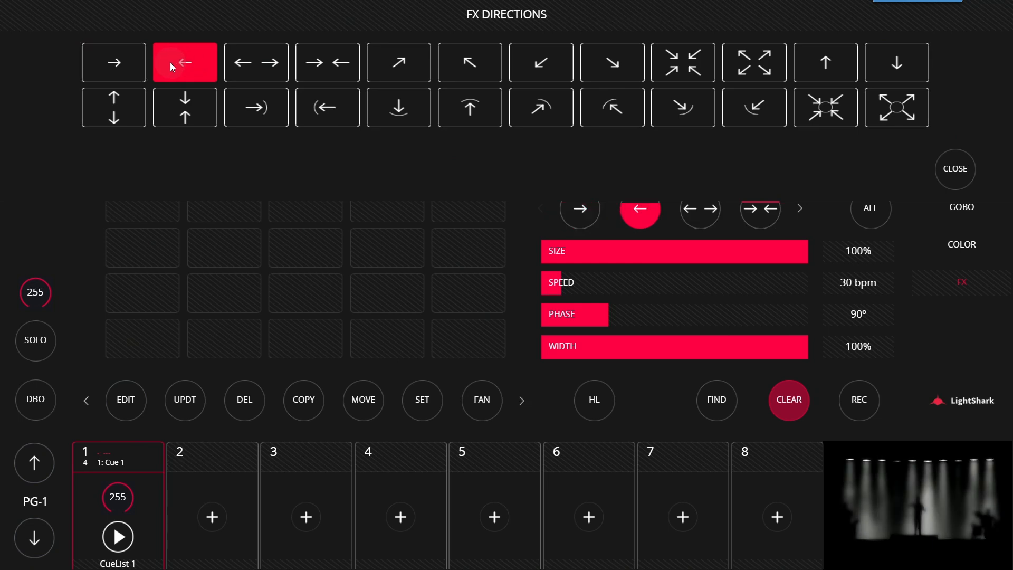
left_click(119, 64)
left_click(180, 59)
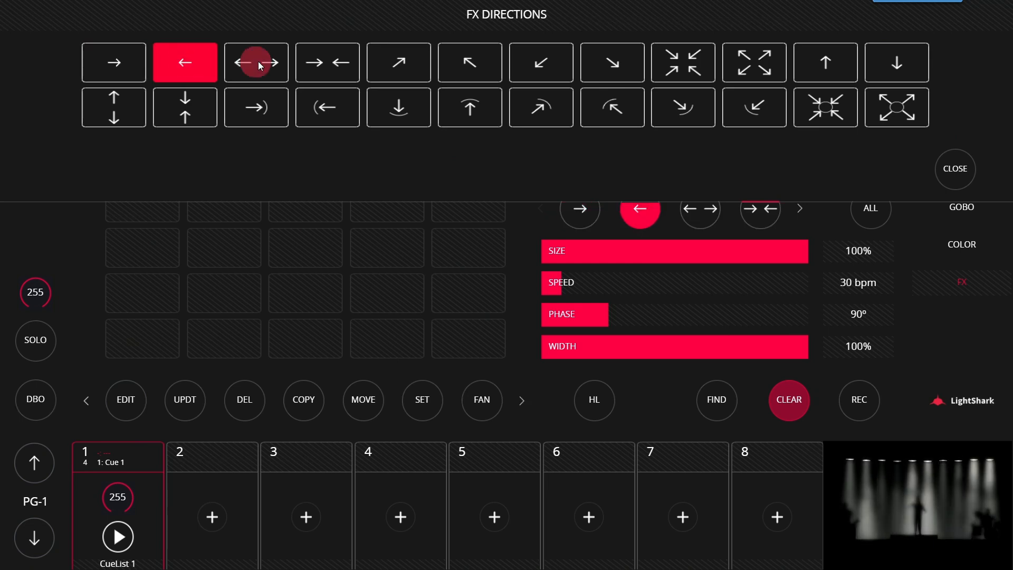
Step: Try the inward and four single-arrow diagonal directions, and set the Chase Up effect's direction to outward from the centre
left_click(257, 62)
left_click(357, 66)
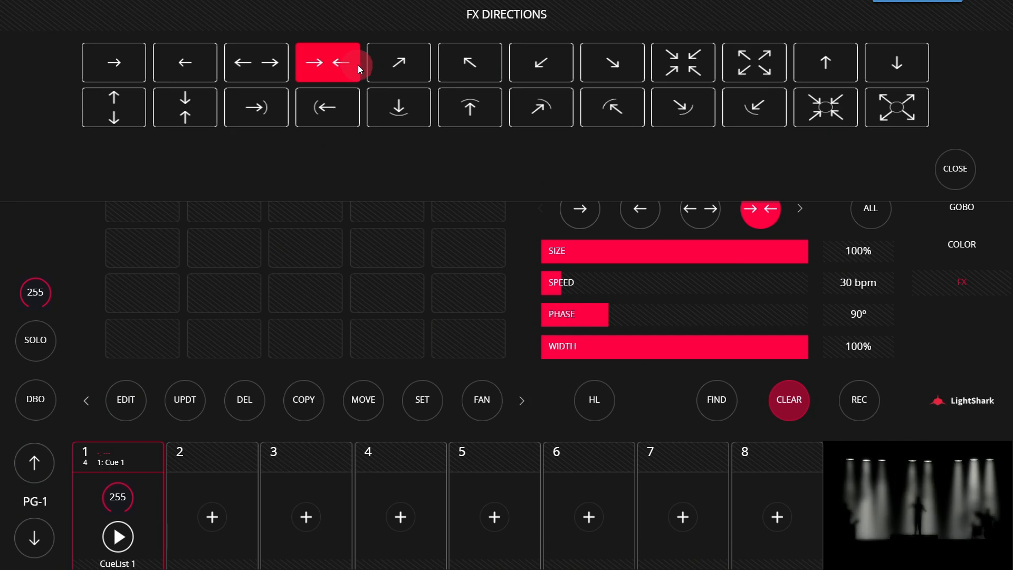
left_click(408, 58)
left_click(475, 67)
left_click(520, 67)
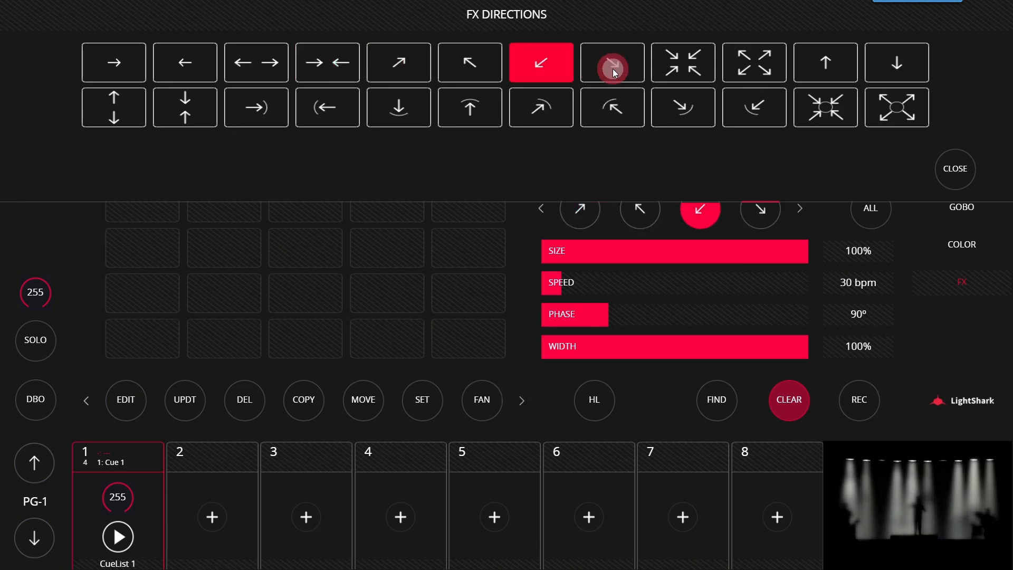
left_click(613, 69)
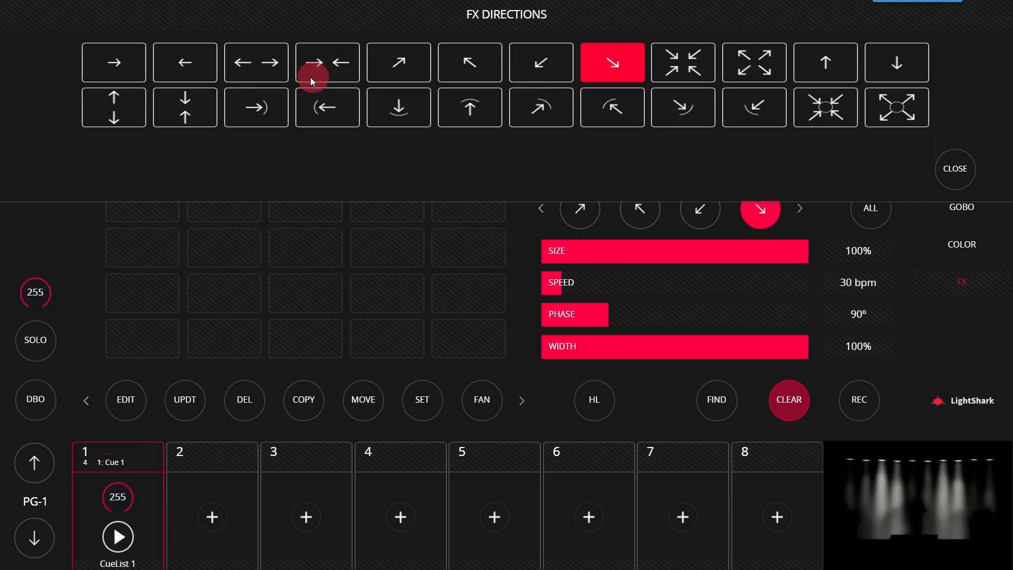
left_click(254, 59)
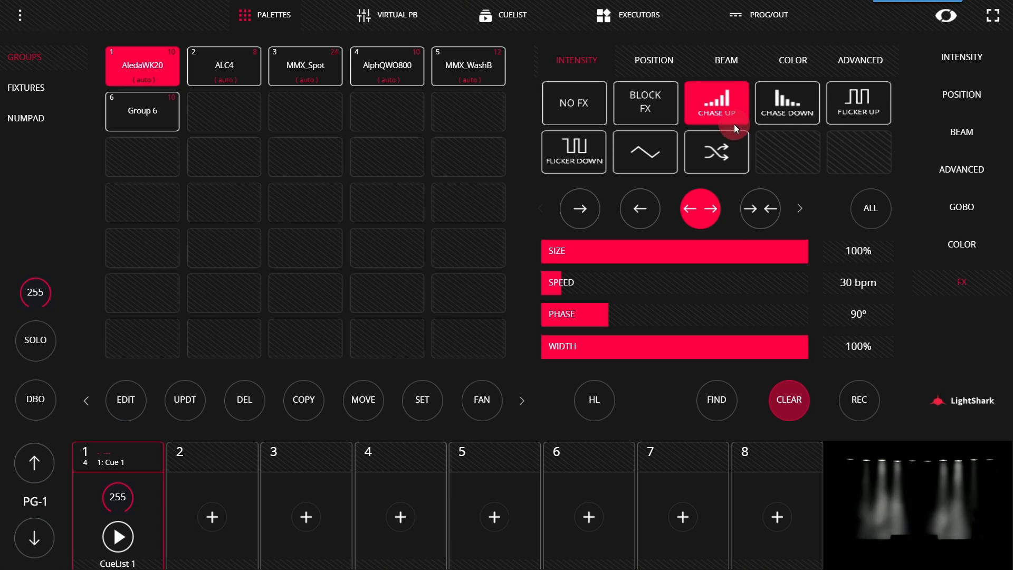
Step: Try Block FX on the AledaWK20 group's intensity effect, and switch between No FX and Chase Up
left_click(651, 107)
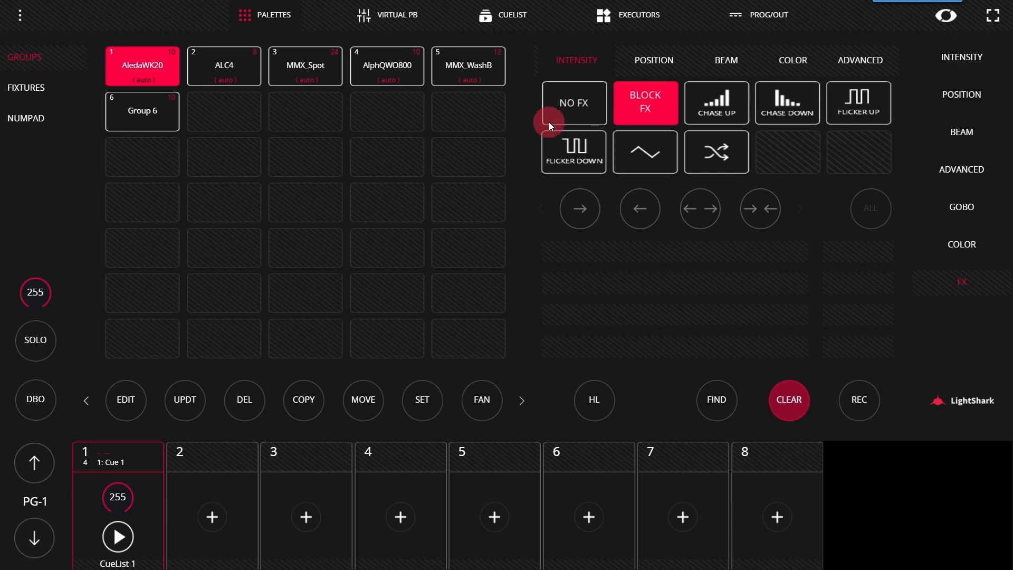
left_click(570, 118)
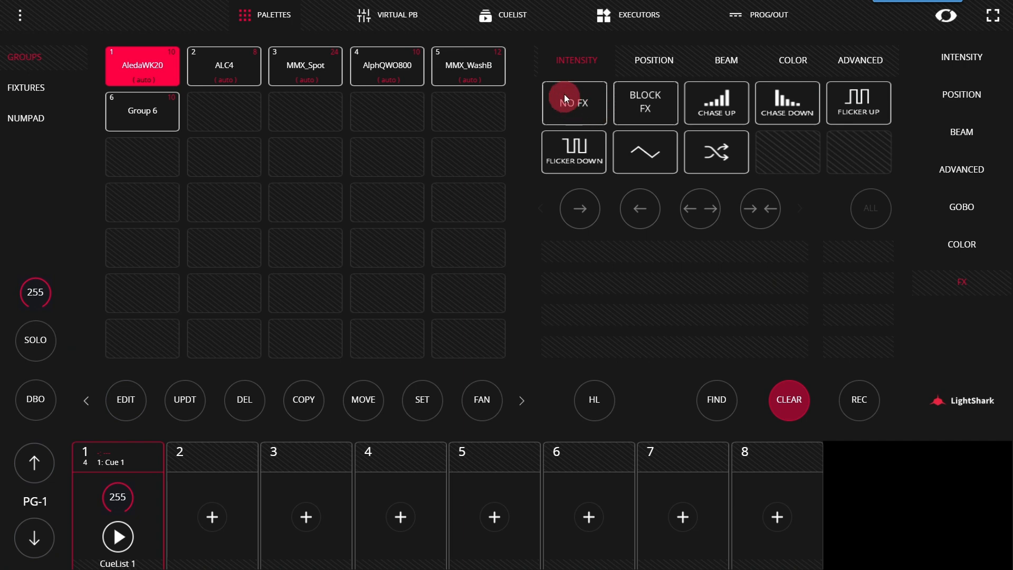
left_click(714, 107)
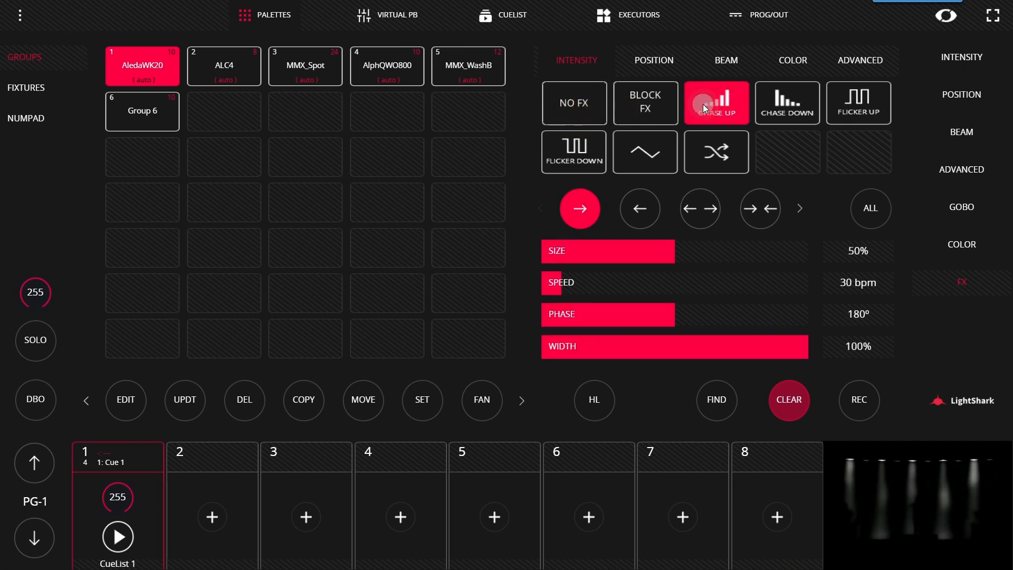
left_click(565, 98)
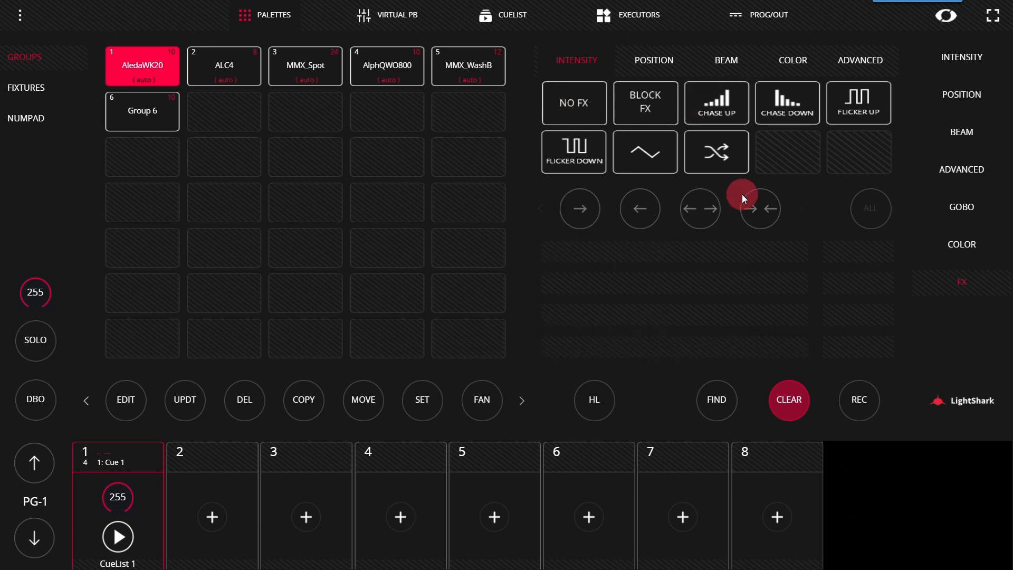
left_click(727, 104)
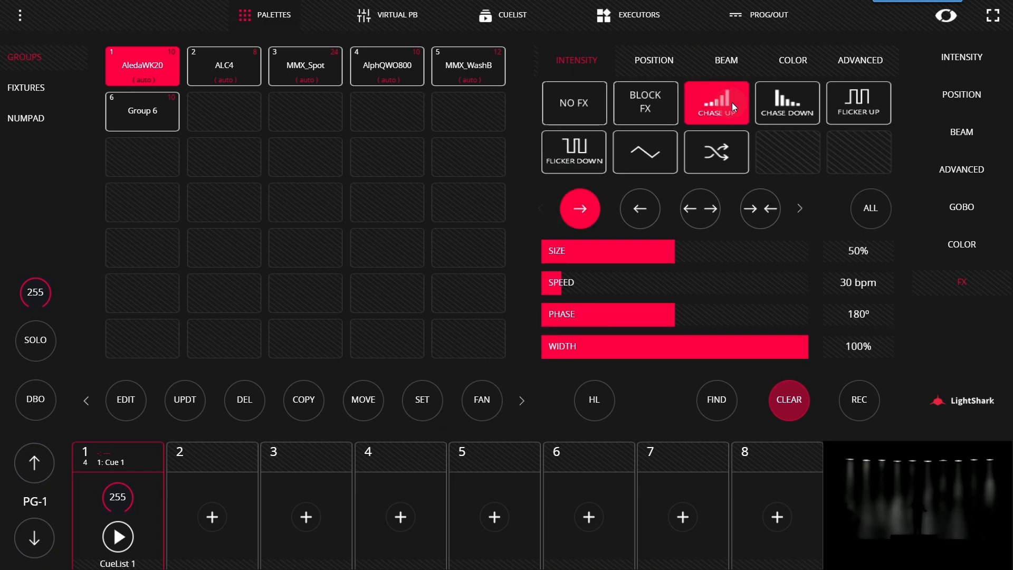
Step: Apply the Chase Down intensity effect to the AledaWK20 group and raise the group's dimmer intensity
left_click(795, 104)
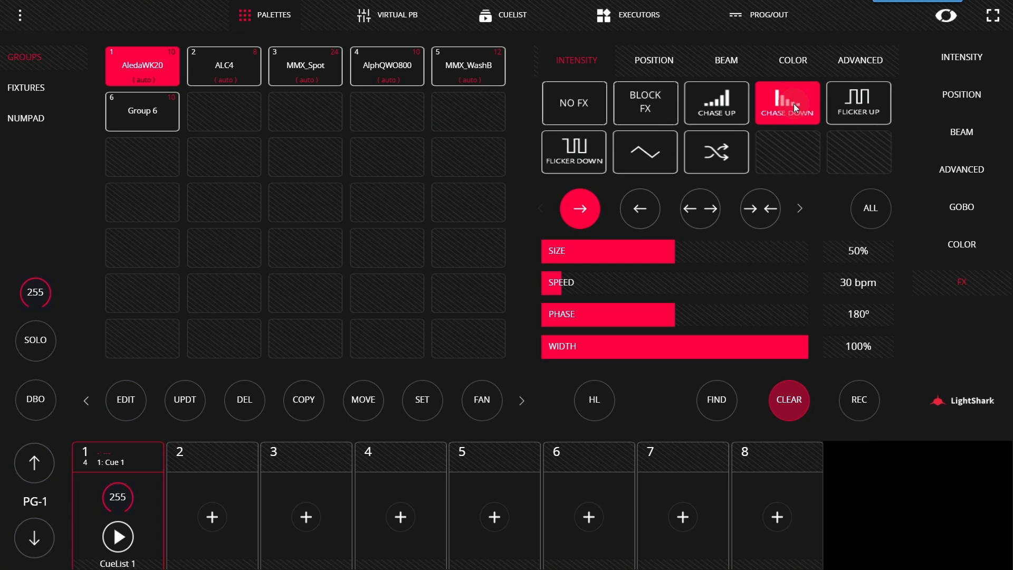
left_click(952, 57)
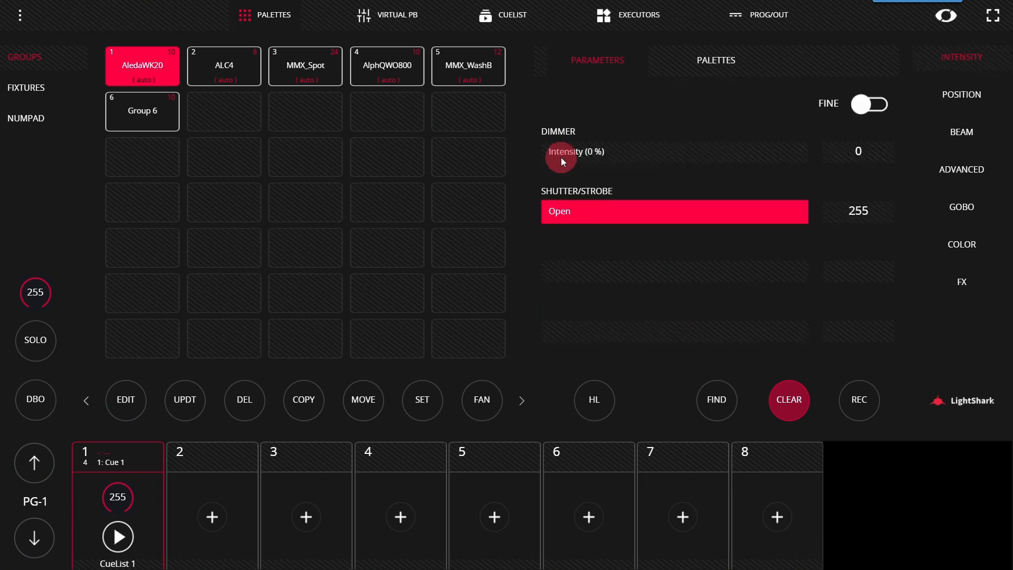
left_click_drag(561, 158, 815, 159)
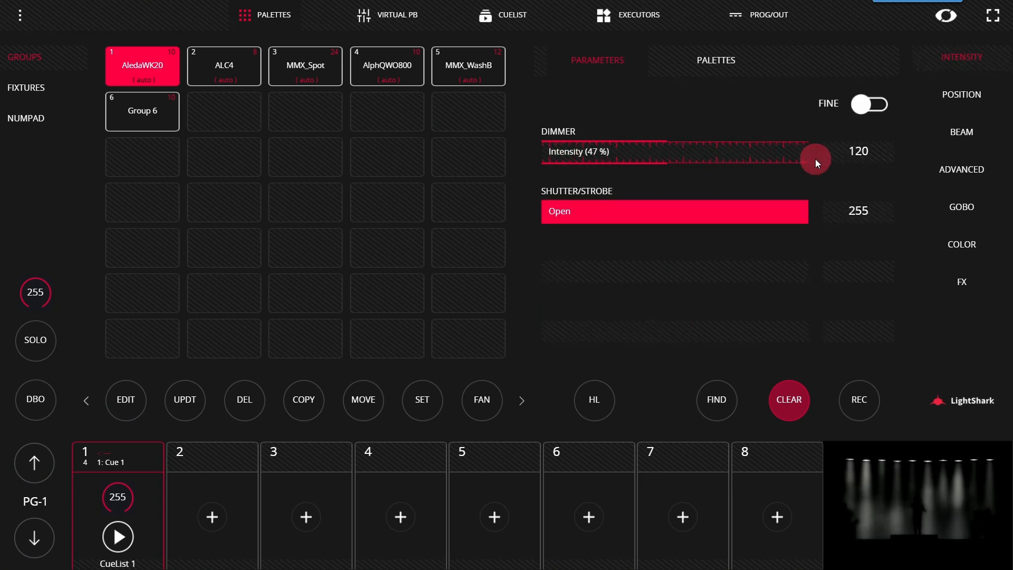
Step: Try the Flicker Up, wave and random intensity effects on the AledaWK20 group
left_click(960, 283)
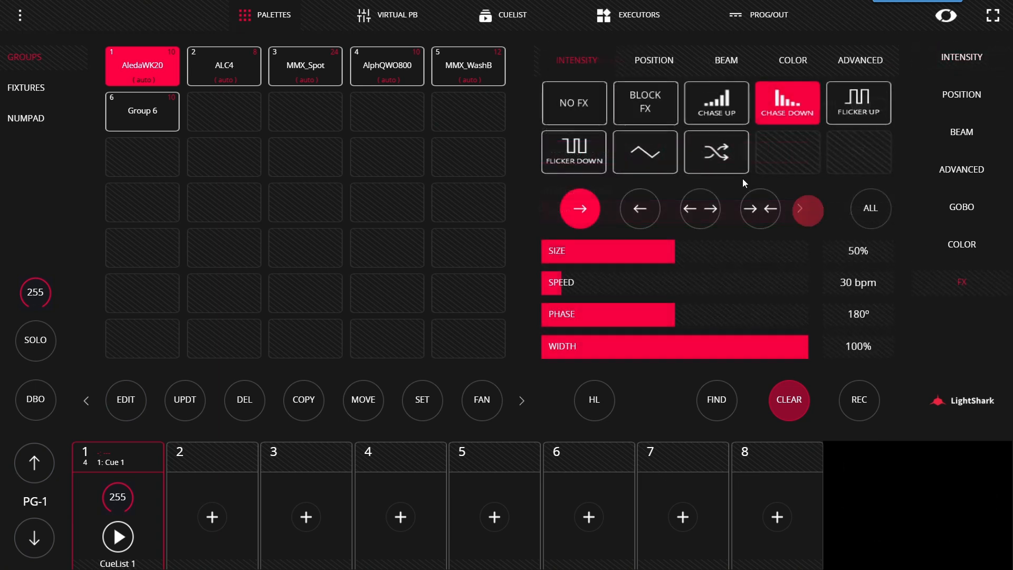
left_click(843, 101)
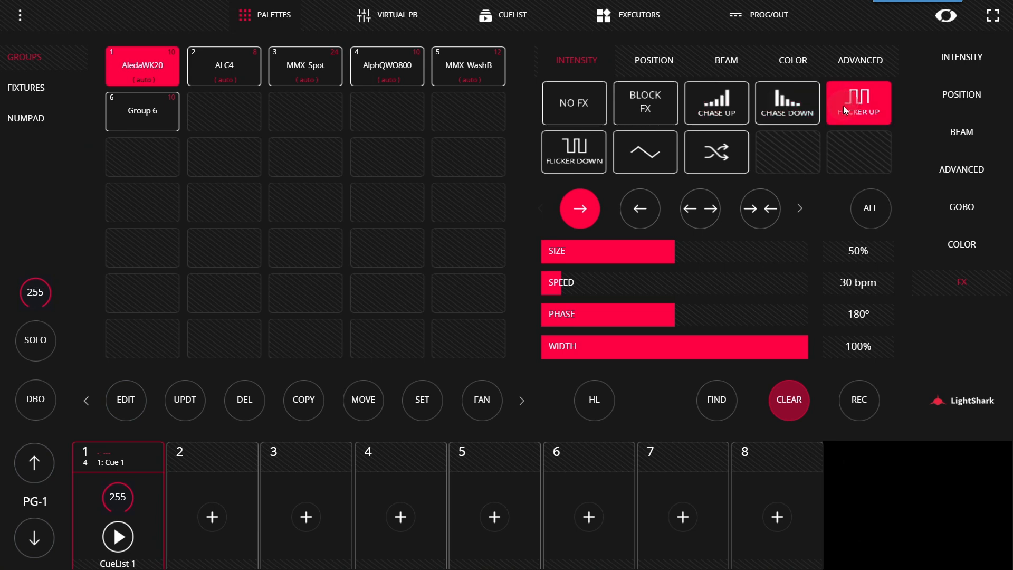
left_click(632, 156)
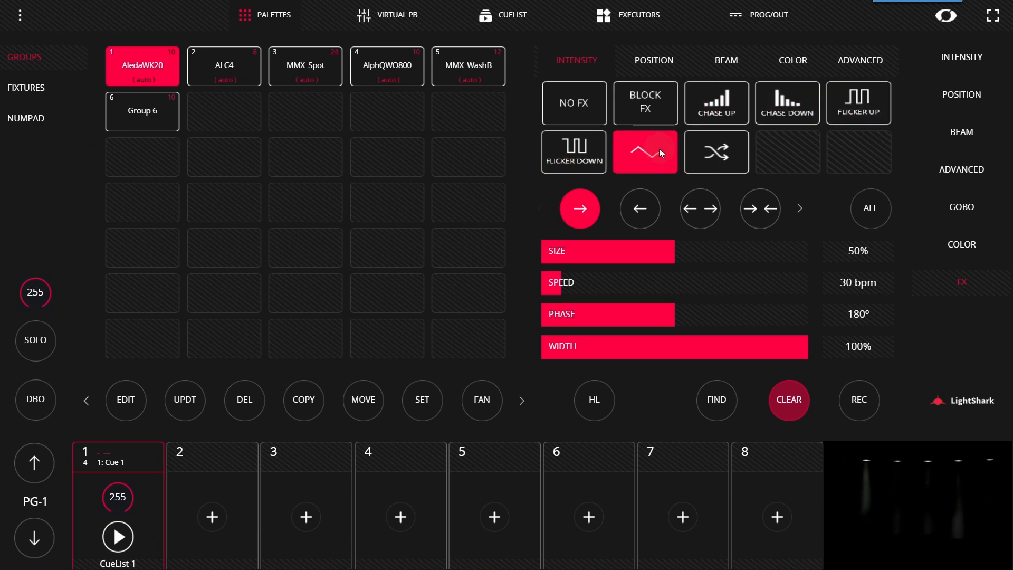
left_click(715, 153)
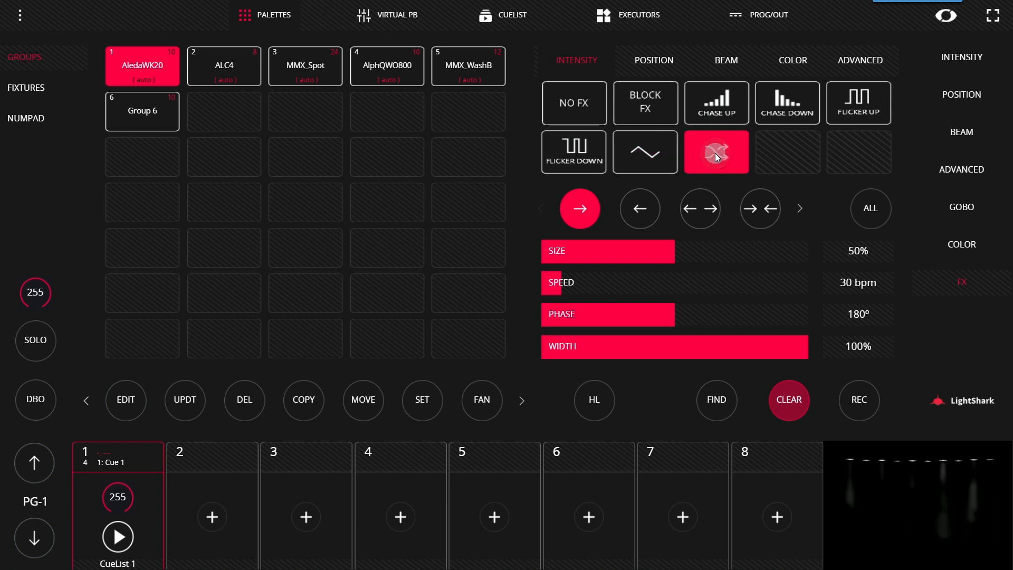
Step: Apply the circle position effect to the AledaWK20 group and review the full list of FX directions
left_click(658, 62)
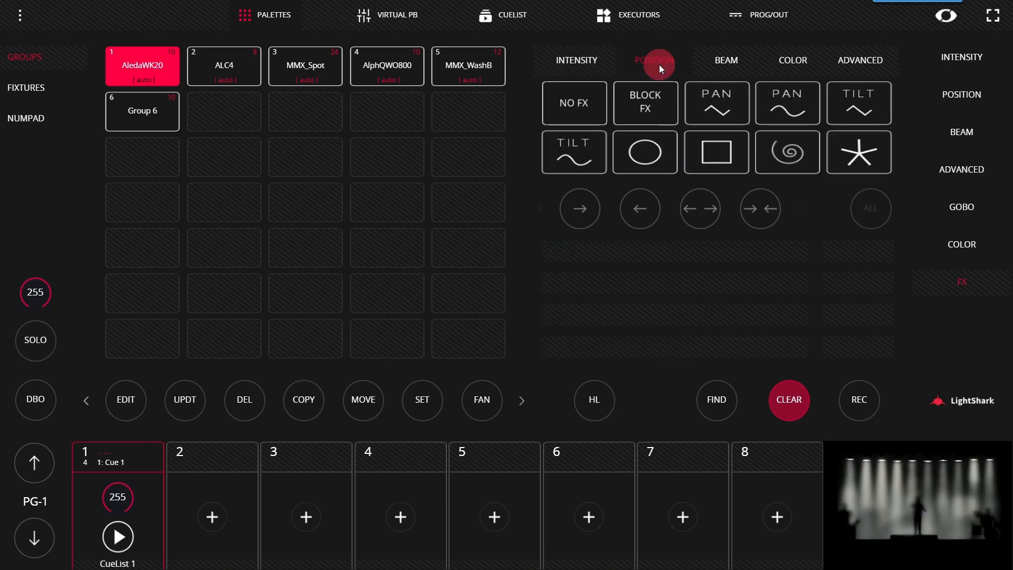
left_click(723, 104)
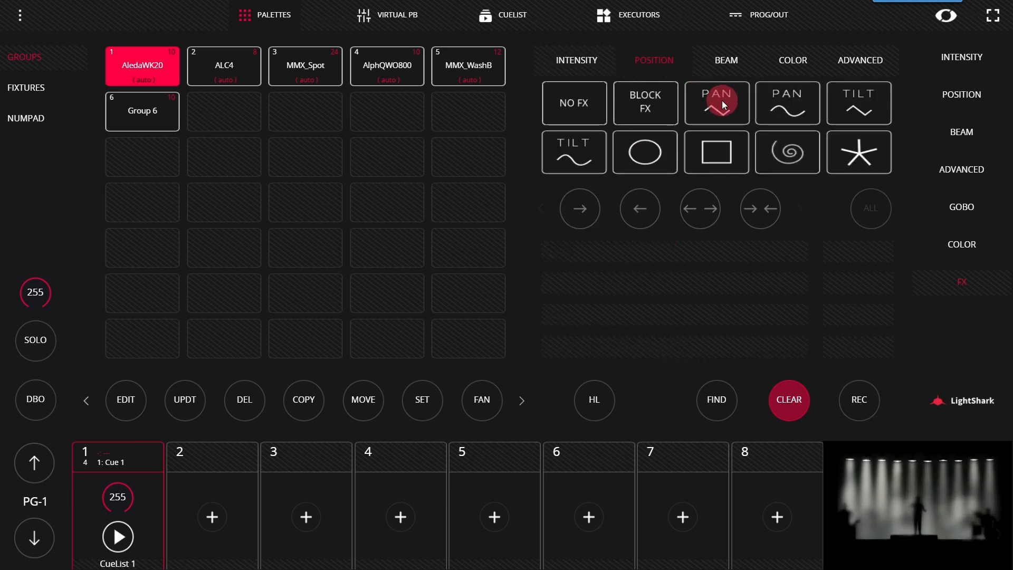
left_click(645, 153)
left_click(847, 153)
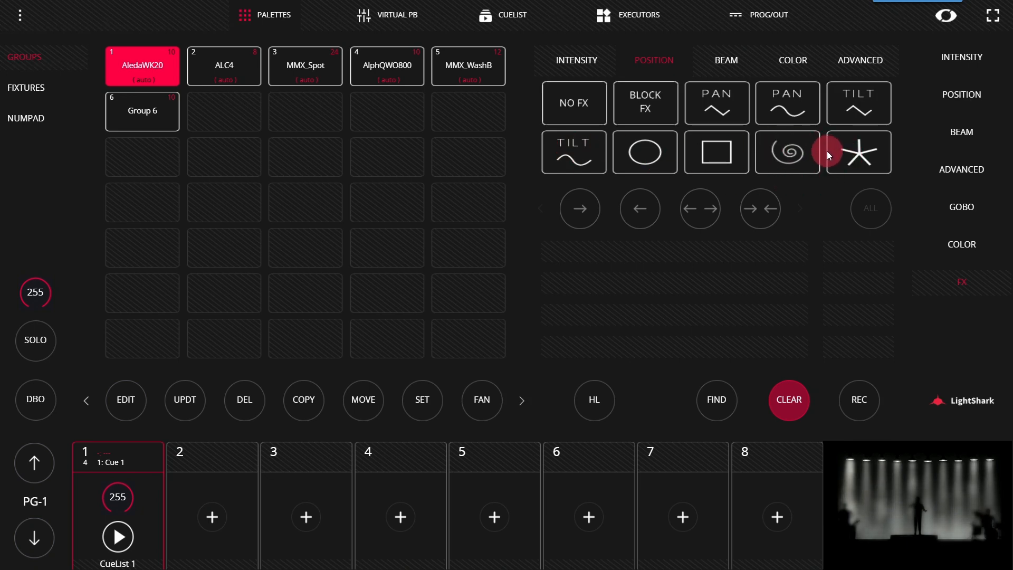
left_click(622, 157)
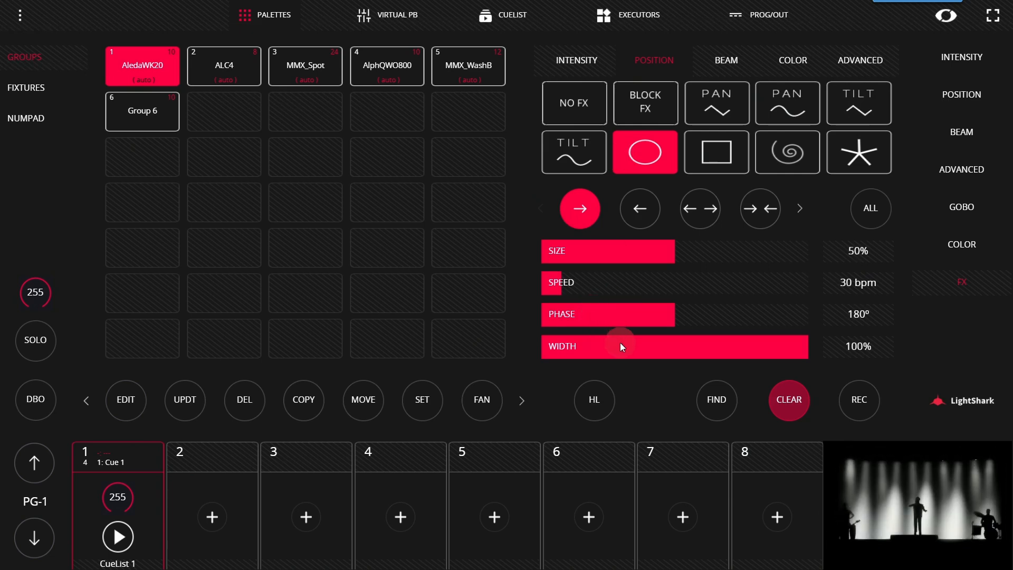
left_click(862, 214)
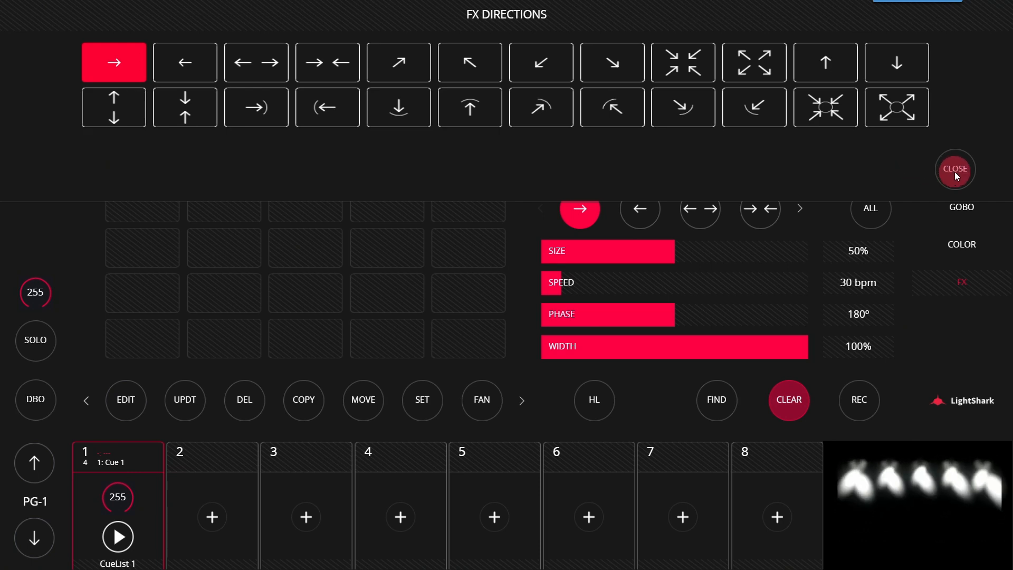
left_click(956, 170)
Step: Apply the RGB wave color effect to the AledaWK20 group and open the advanced effects
left_click(739, 69)
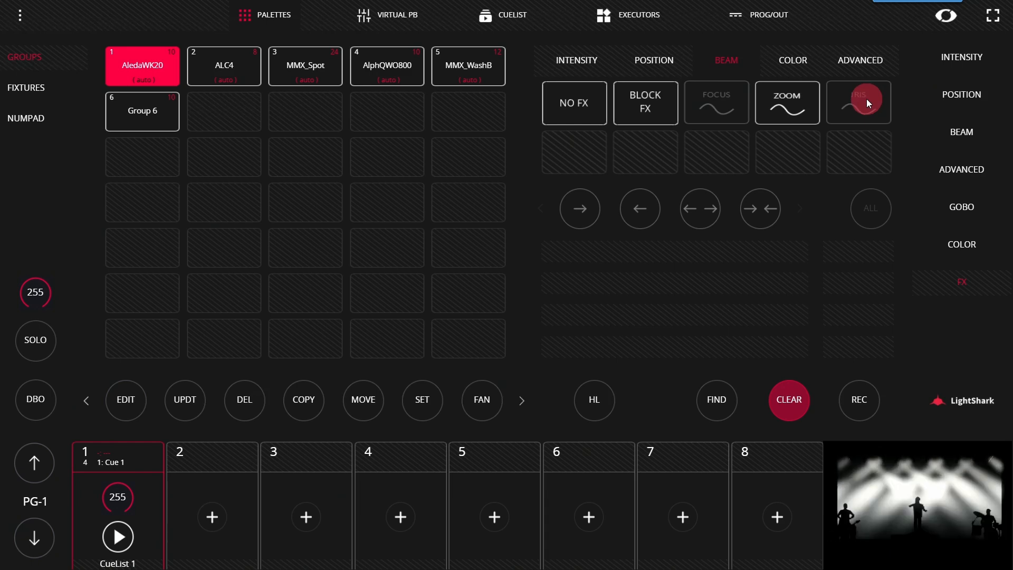
left_click(789, 69)
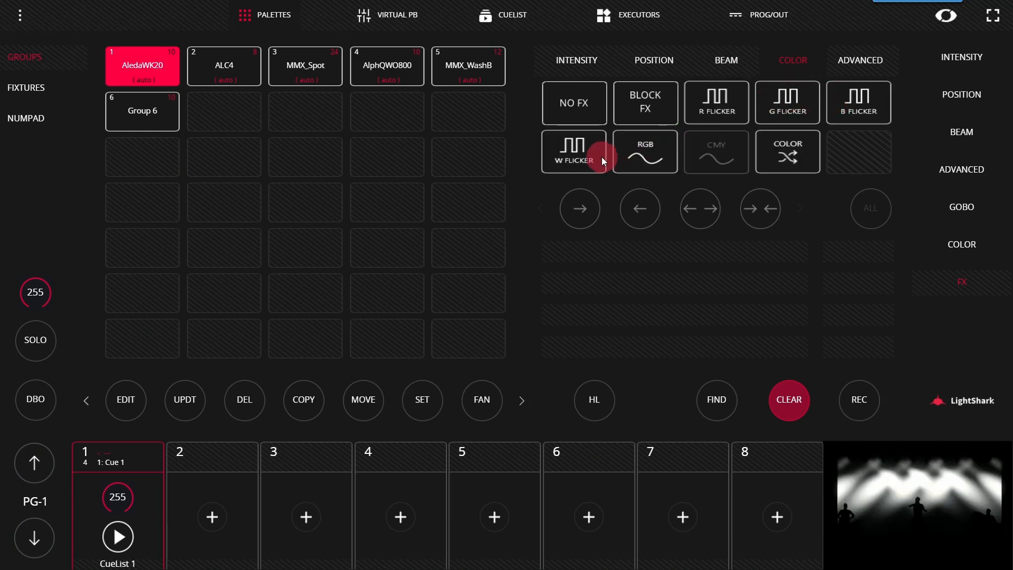
left_click(646, 151)
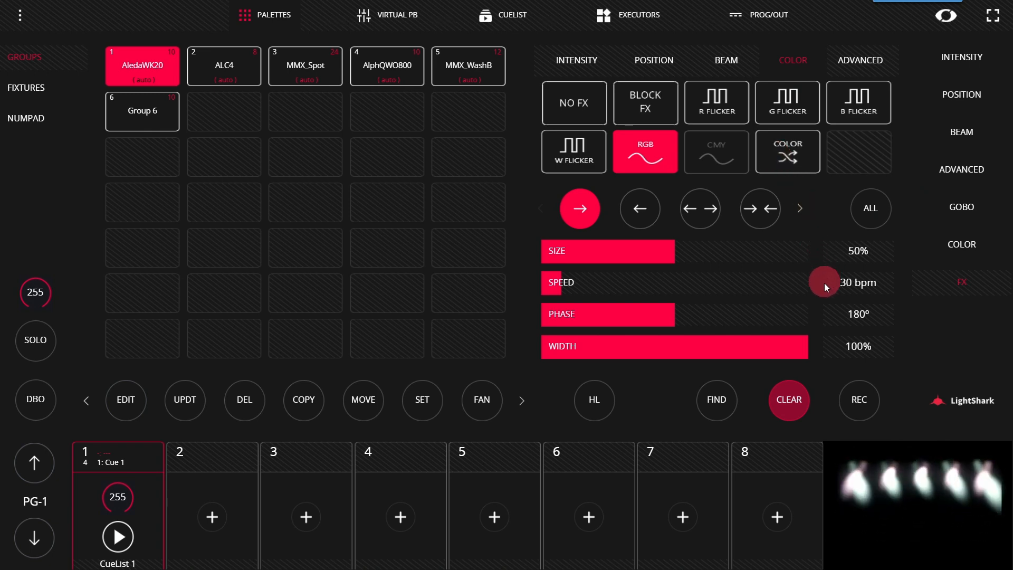
left_click(847, 64)
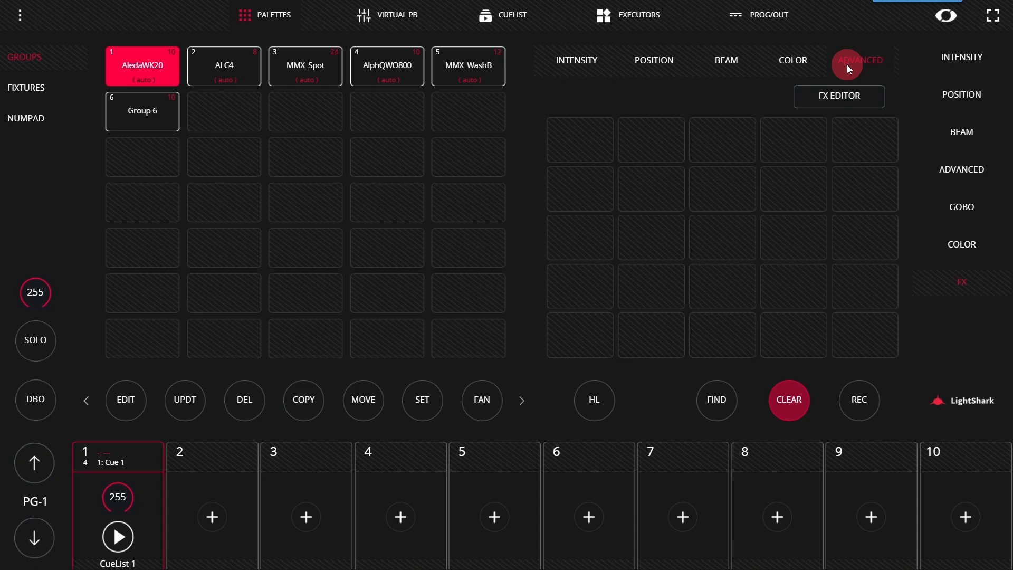